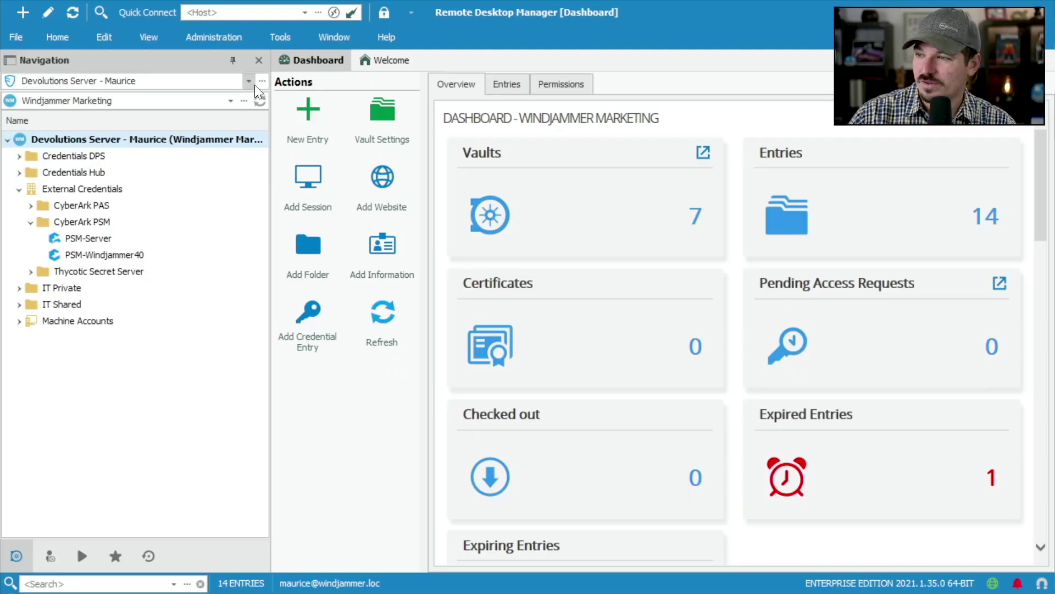
Edit the Devolutions Server data source and choose Intelligent caching mode under its Advanced options.
left_click(262, 81)
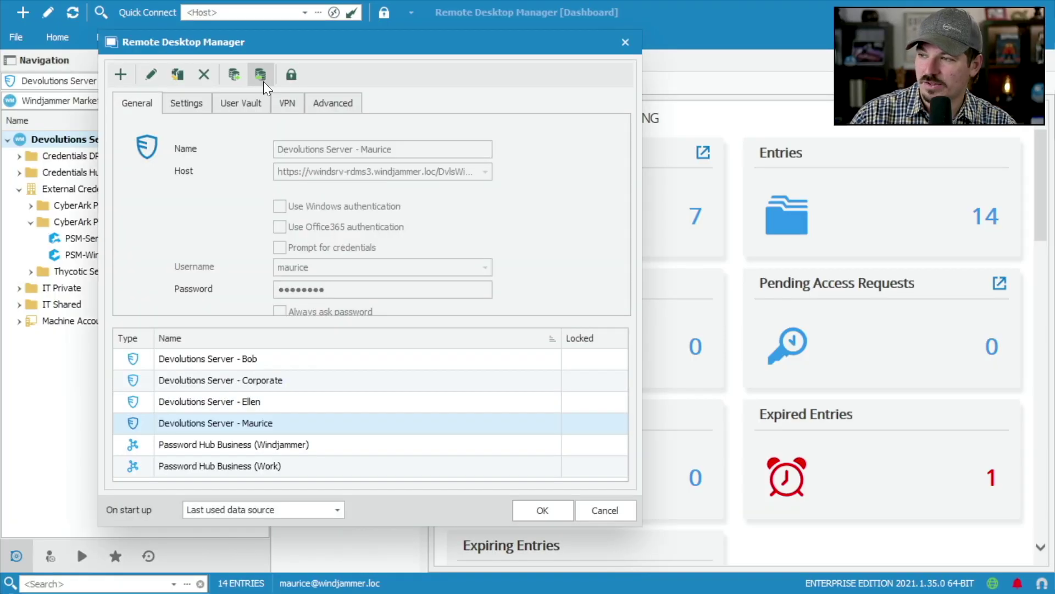
left_click(152, 77)
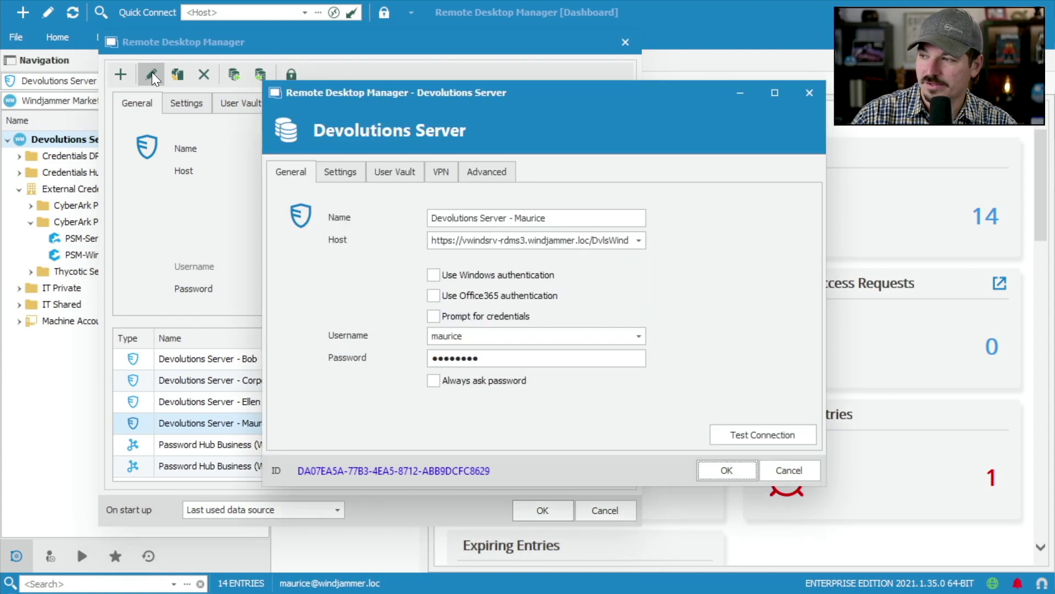
left_click(489, 172)
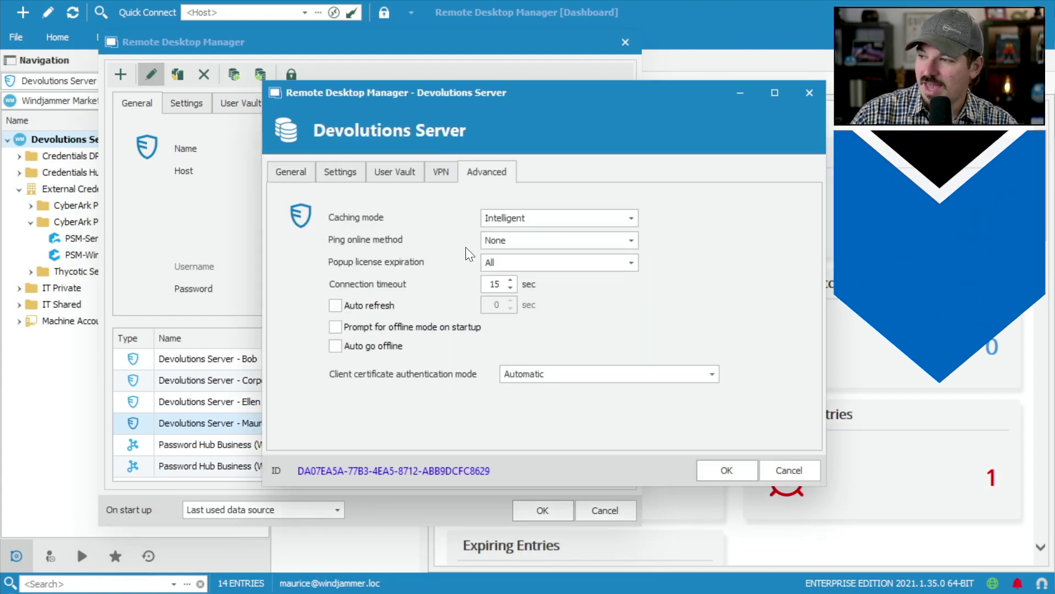
left_click(510, 218)
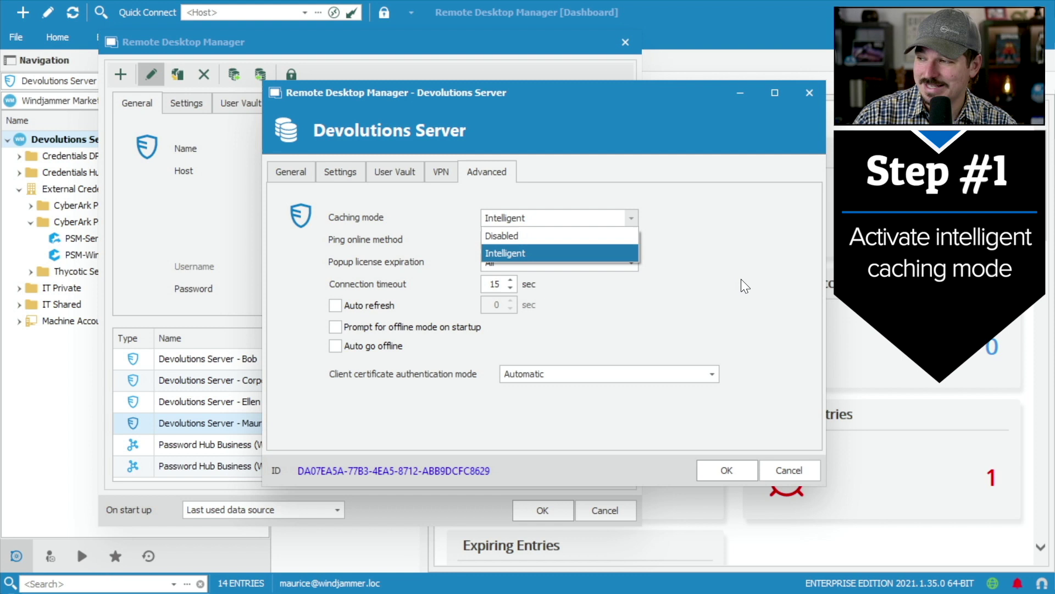
left_click(513, 254)
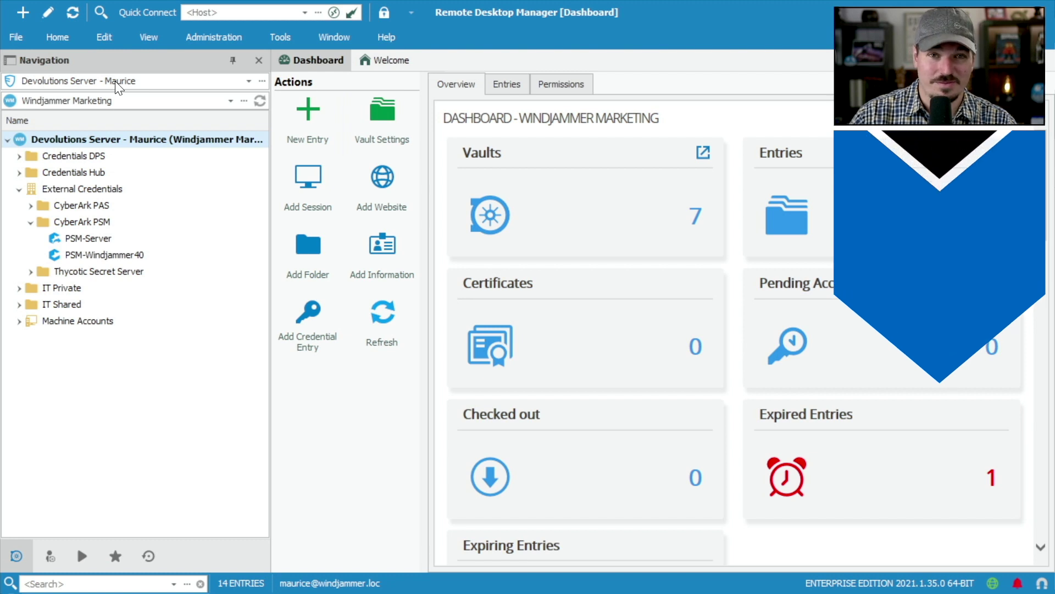
Edit the domain administrator in Administration > Users and view the Read/write offline mode setting.
left_click(253, 43)
left_click(21, 100)
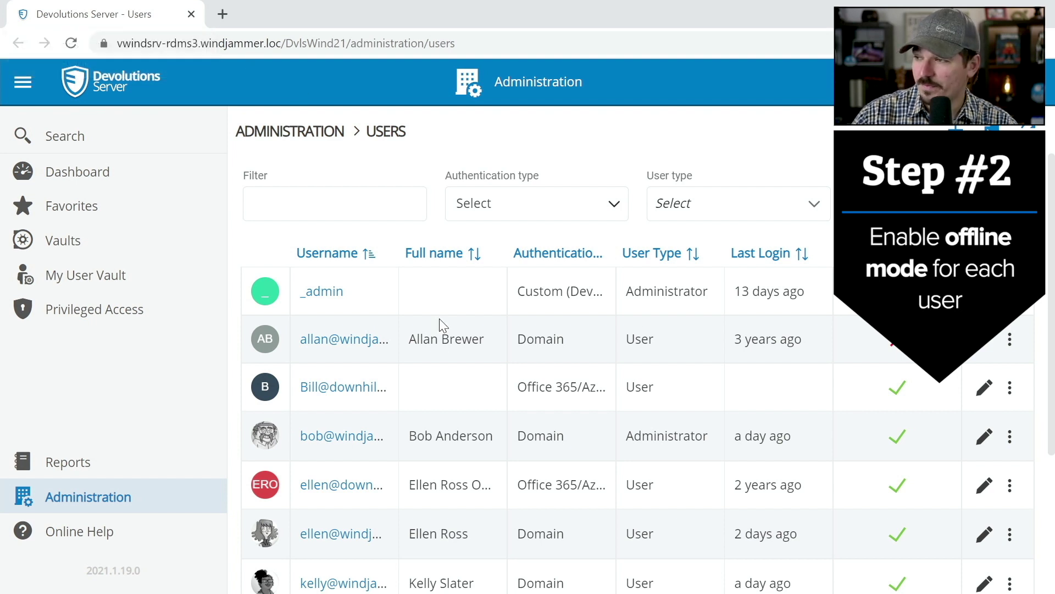
scroll(440, 318, "down", 4)
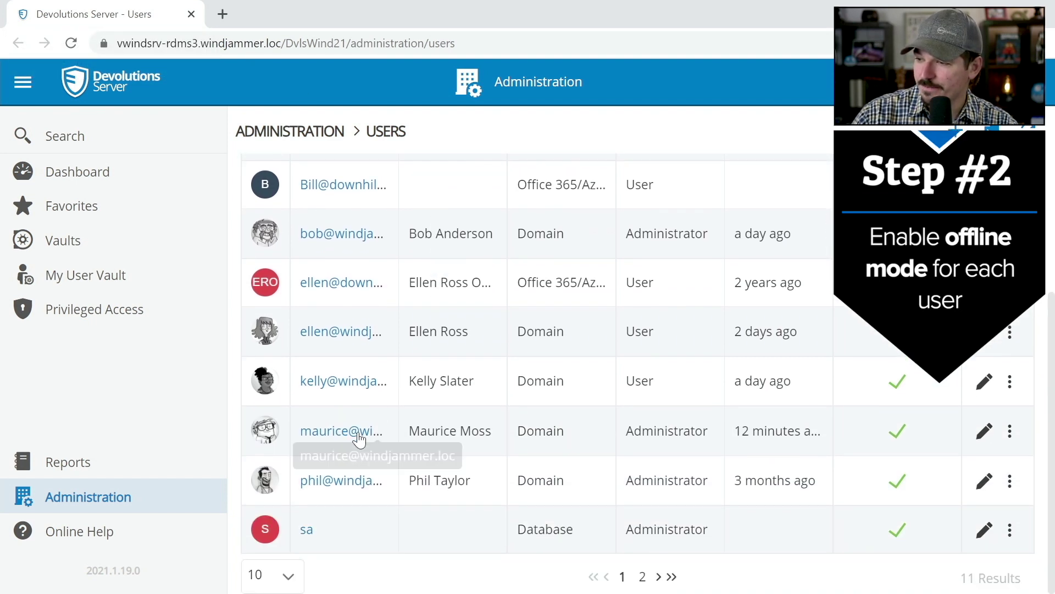
left_click(983, 434)
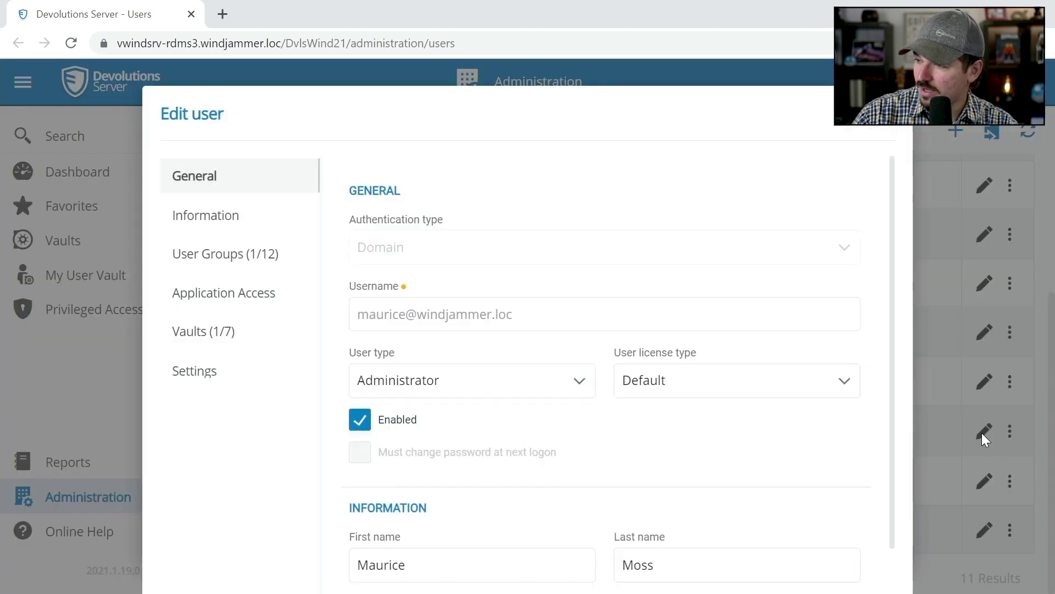
left_click(211, 377)
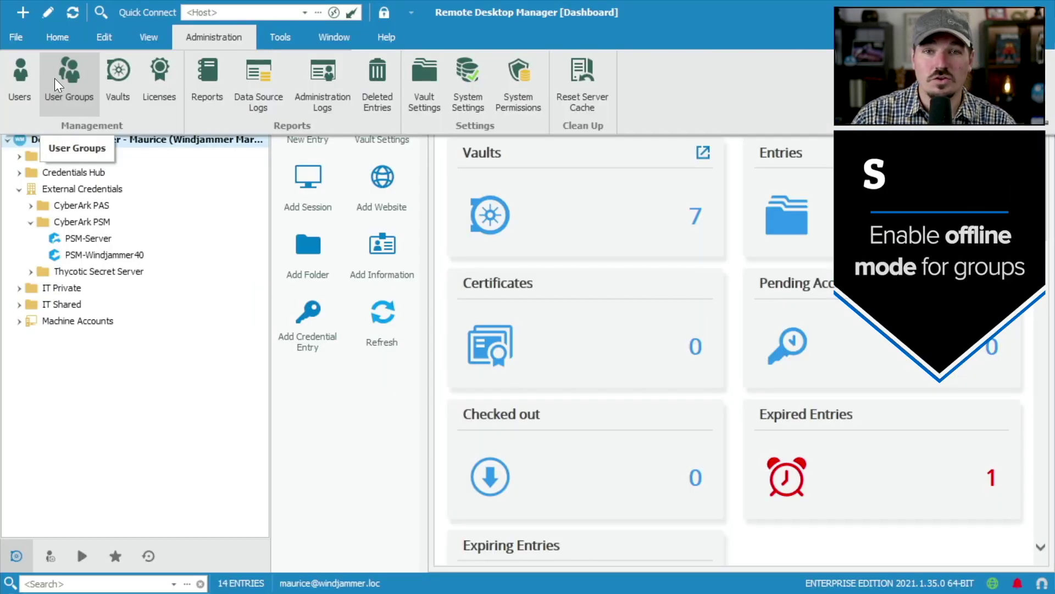
Edit the WINDJAMMER\PAM Approvers user group and check its offline mode is Read/write.
left_click(54, 78)
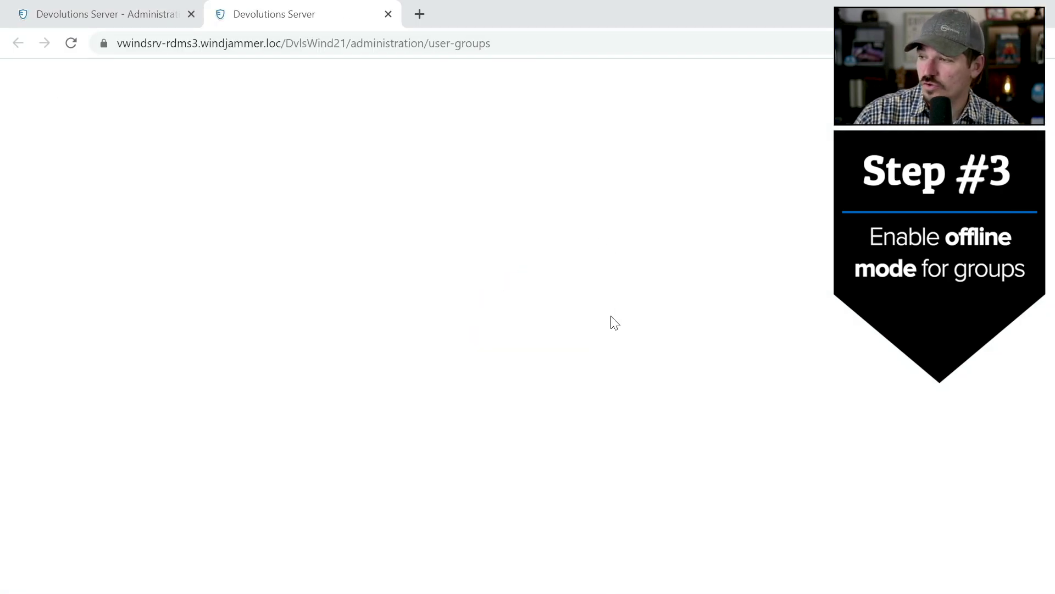
scroll(609, 319, "down", 3)
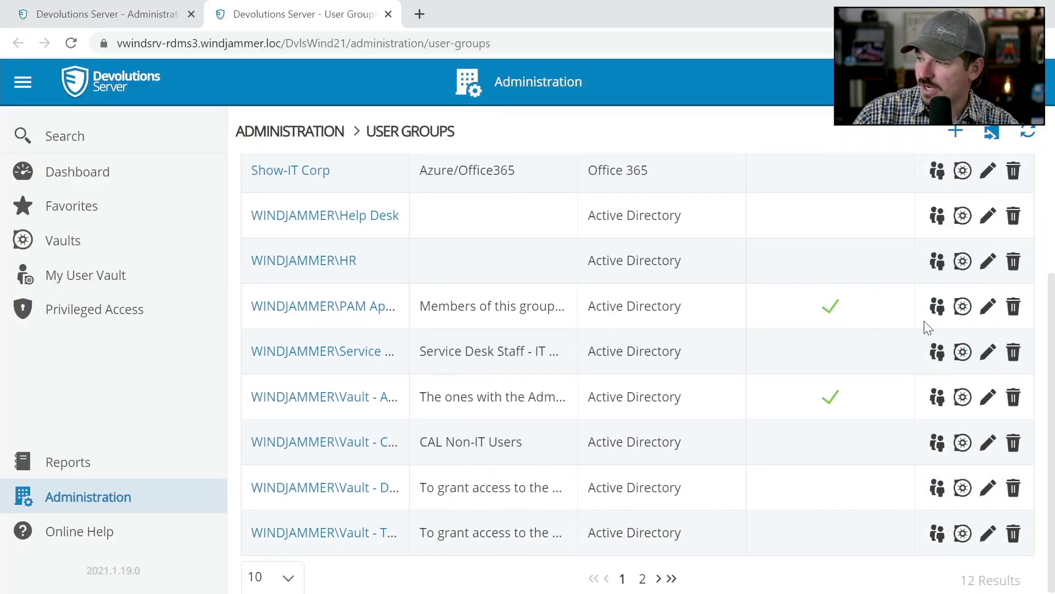
left_click(988, 305)
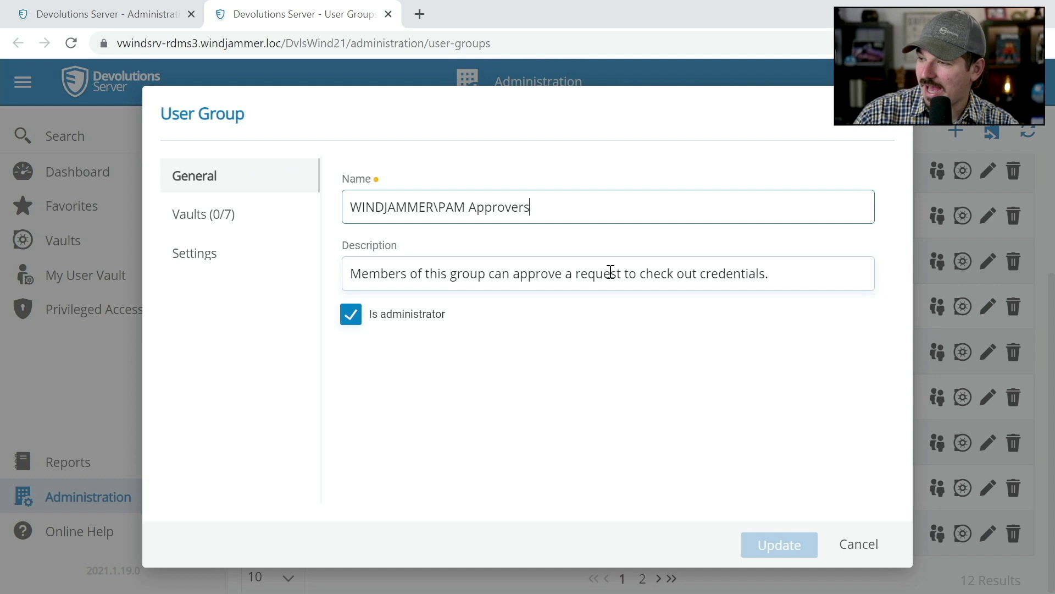
left_click(205, 256)
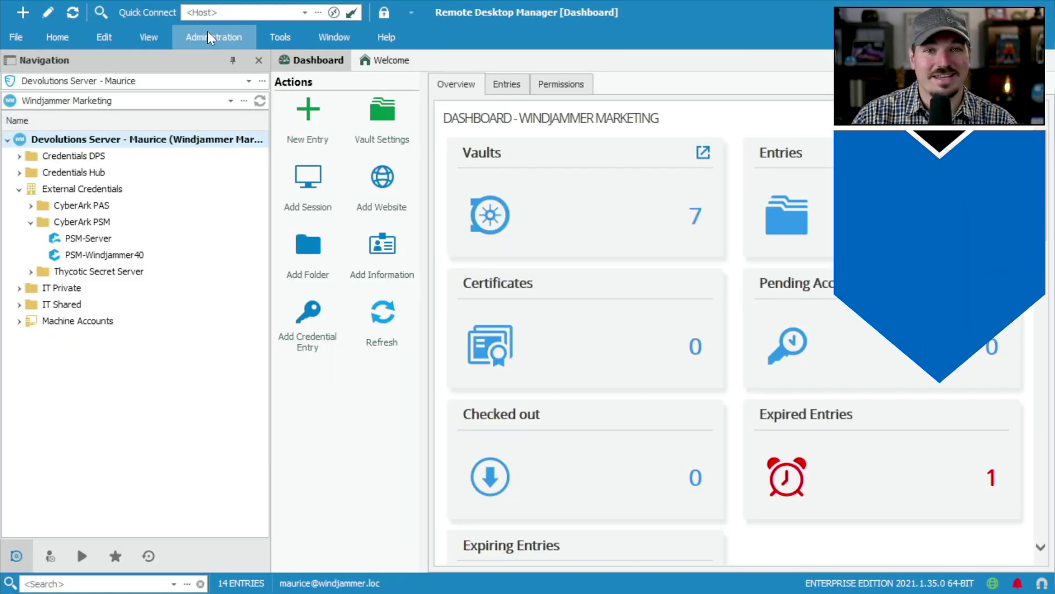
In System Settings > Offline, set the Read/write offline expiration to 7 days and save.
left_click(209, 37)
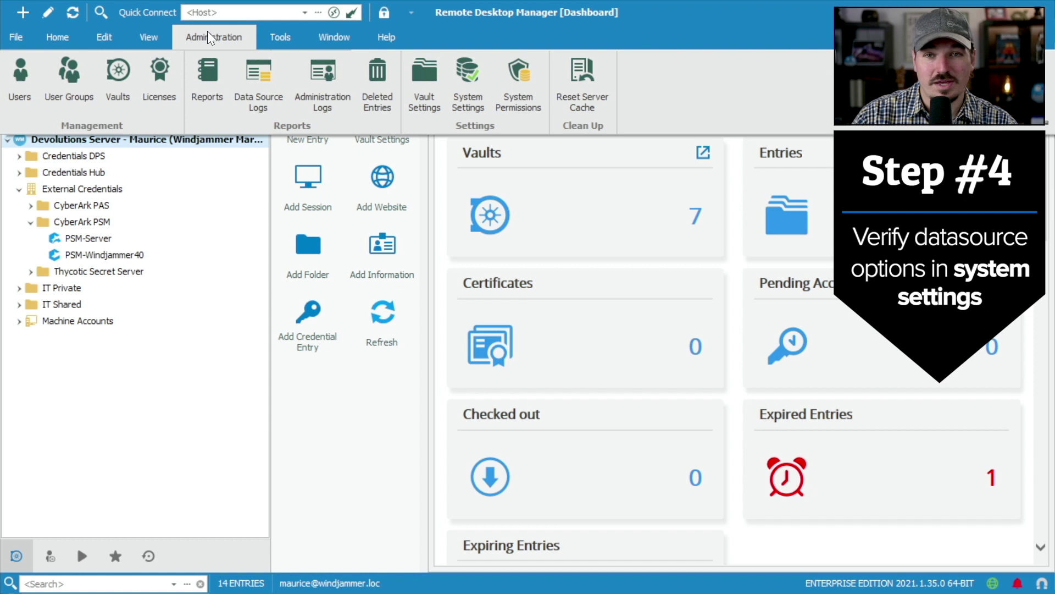
left_click(468, 88)
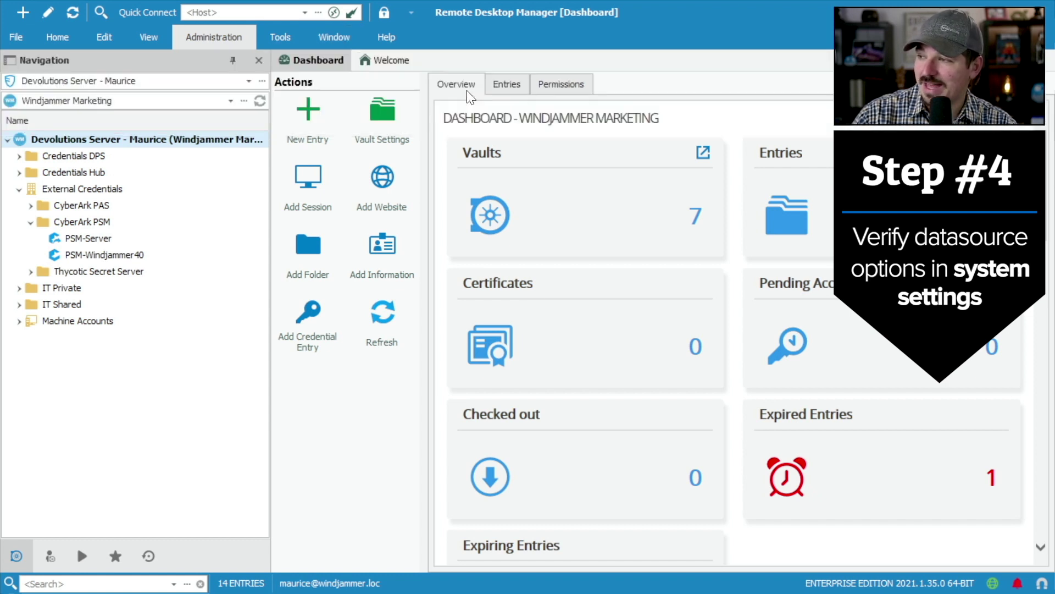
scroll(305, 277, "down", 3)
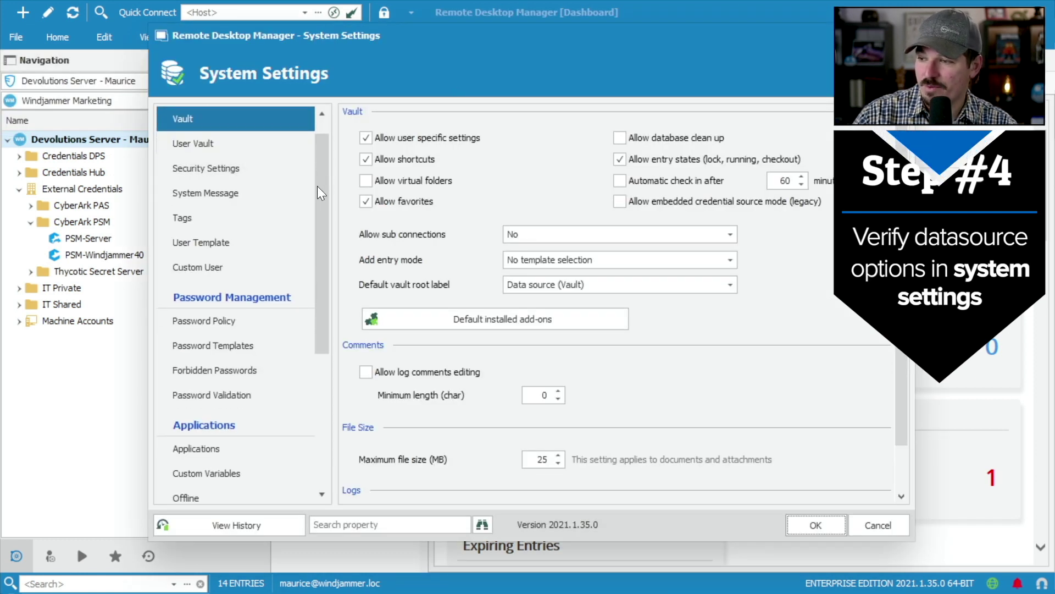
scroll(305, 283, "down", 1)
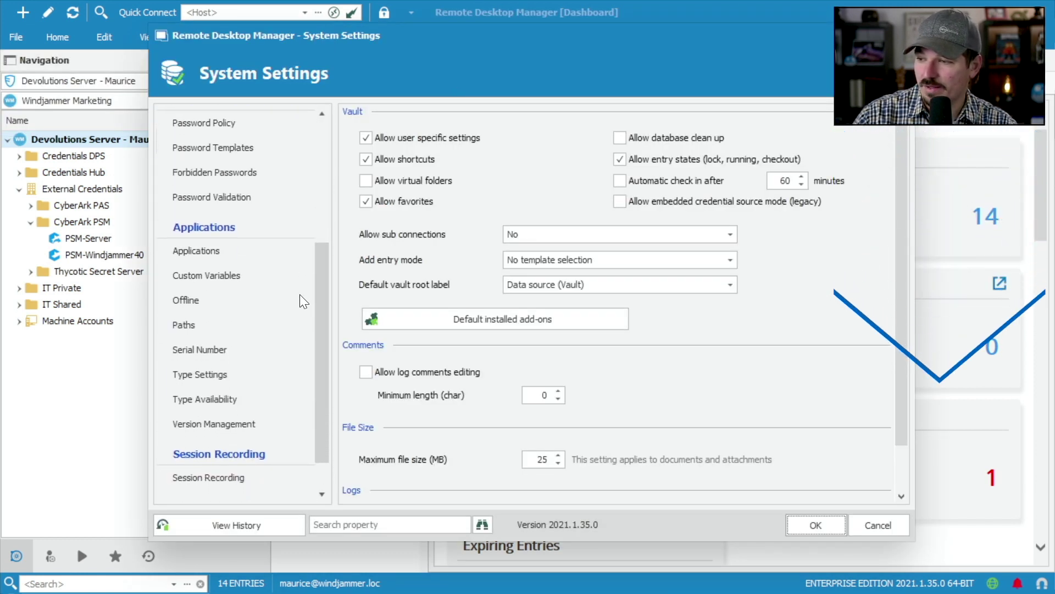
left_click(228, 300)
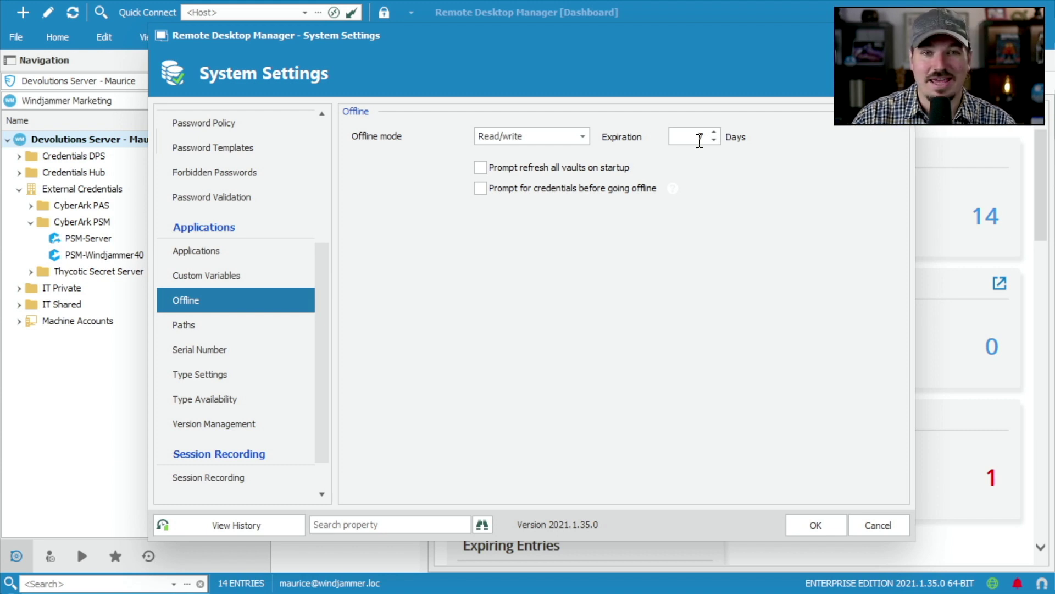
left_click(714, 140)
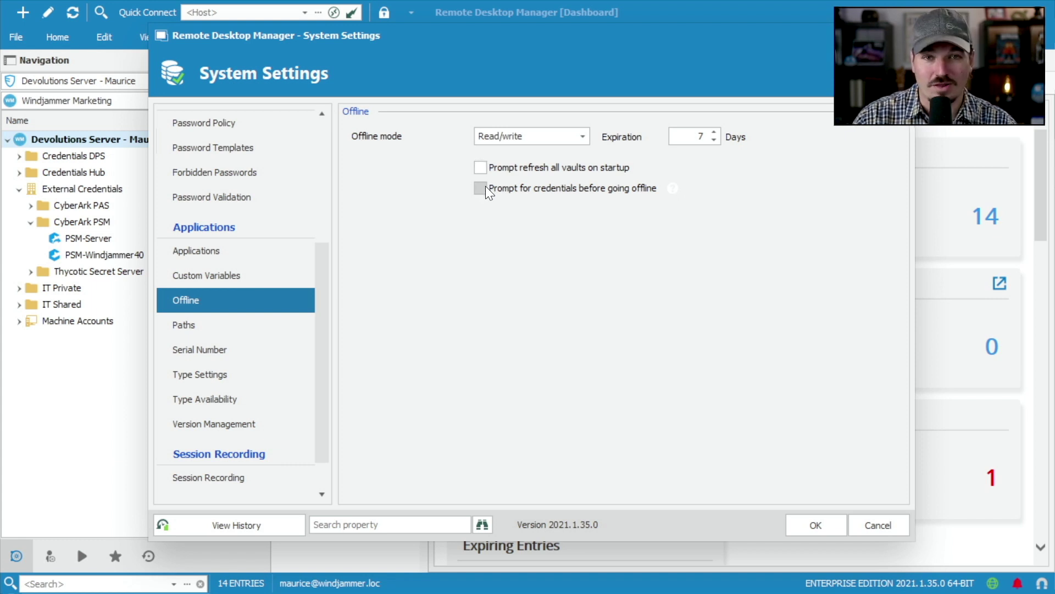
left_click(815, 525)
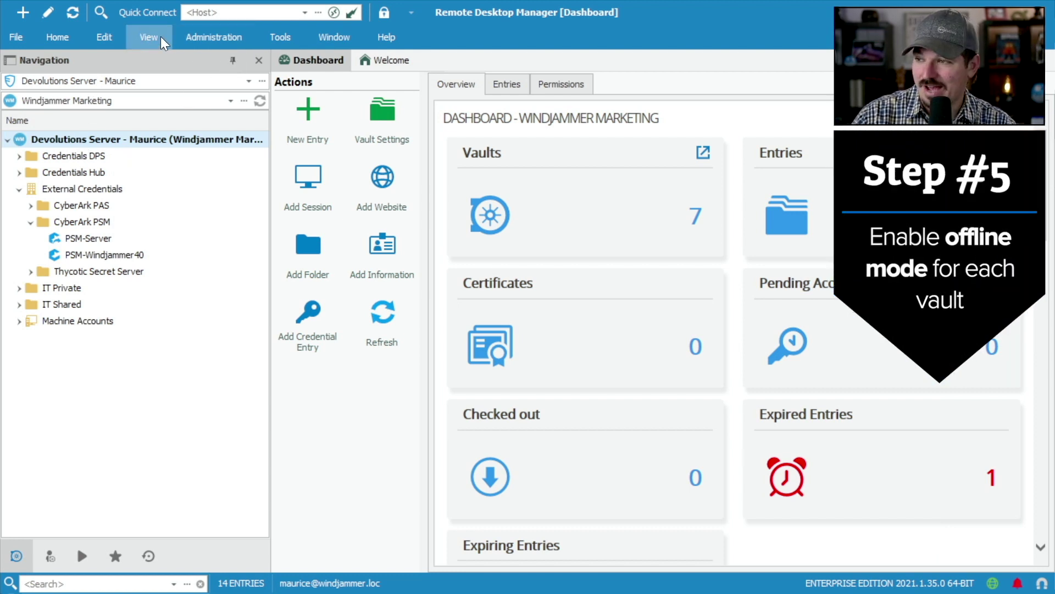
Check that Allow offline is Yes in Windjammer Marketing's vault security settings, then close them.
left_click(190, 40)
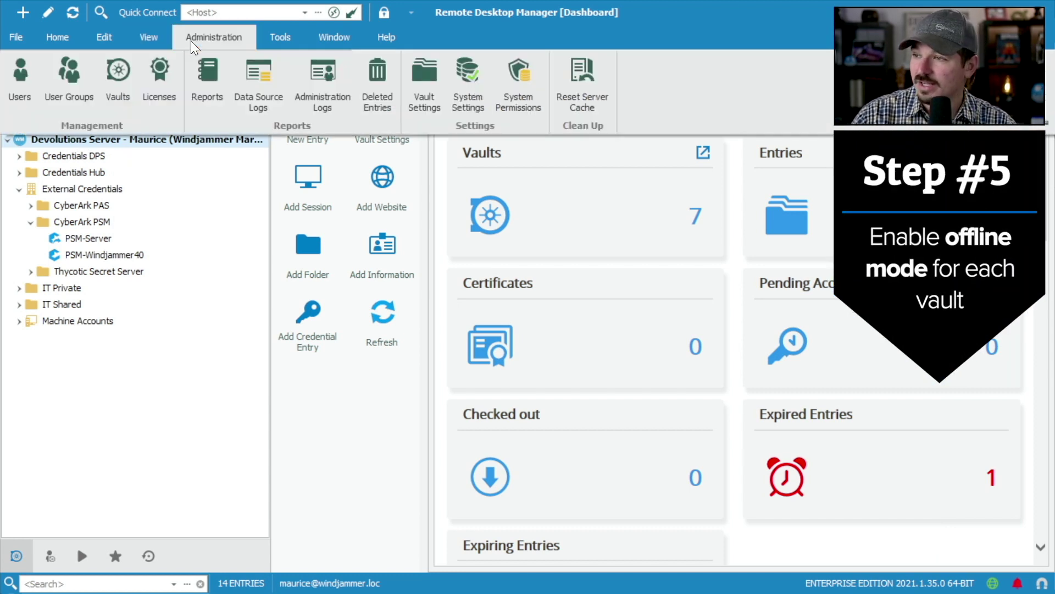
left_click(433, 80)
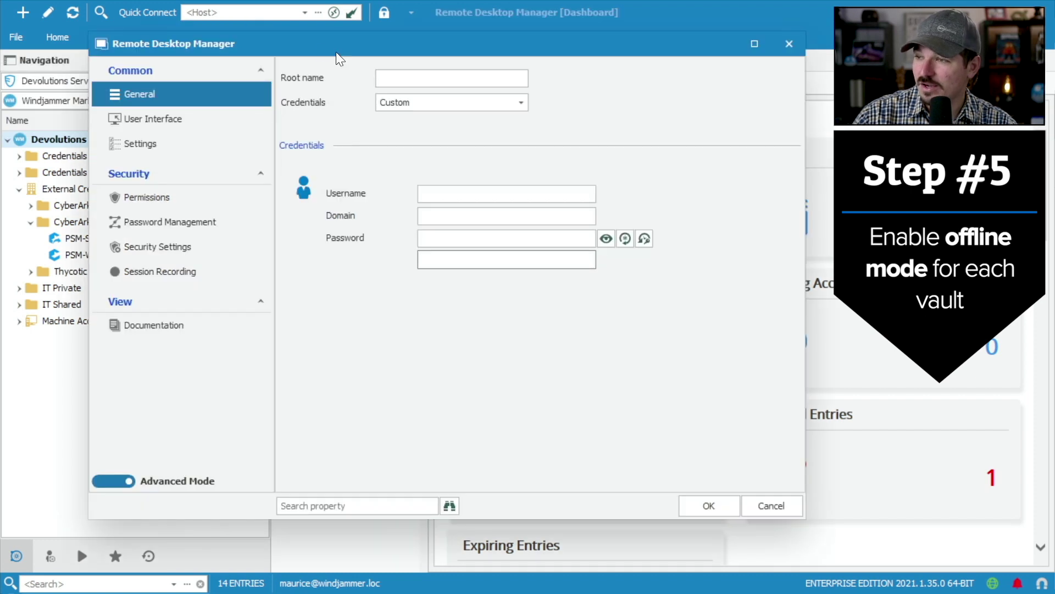
left_click_drag(339, 58, 529, 79)
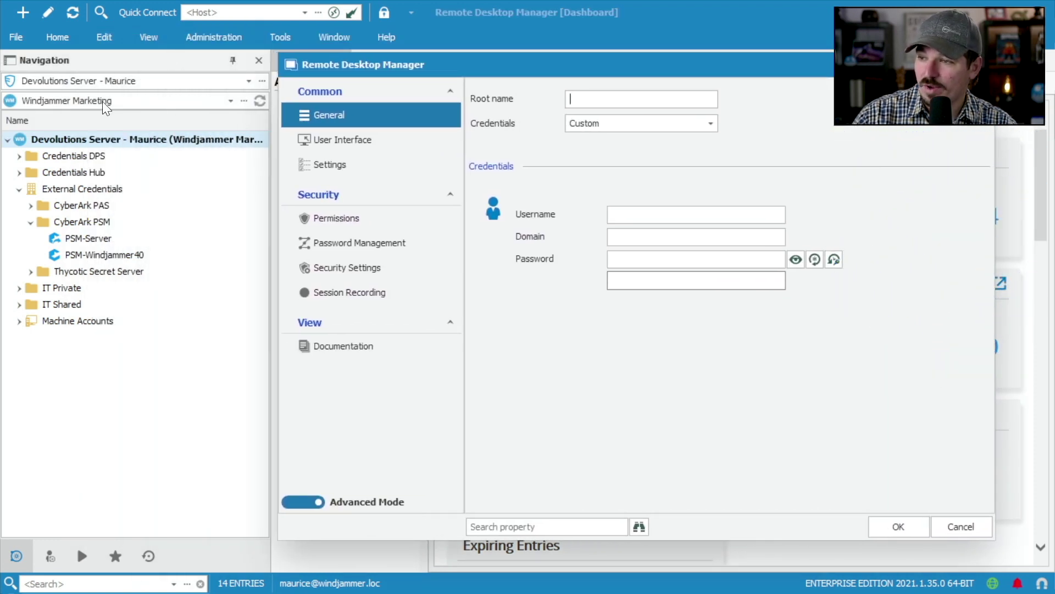
left_click(335, 267)
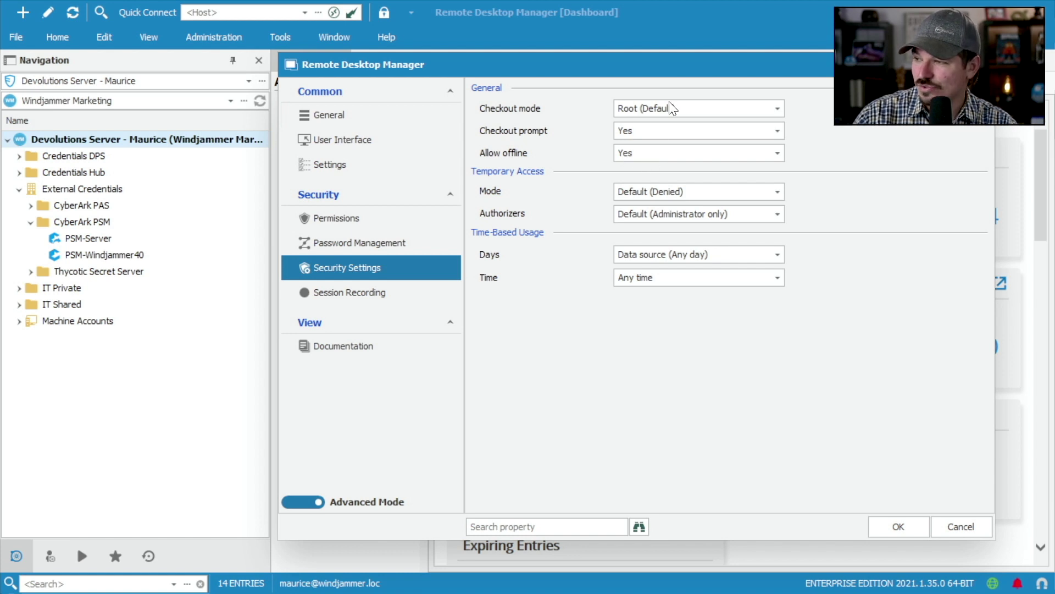
left_click(899, 516)
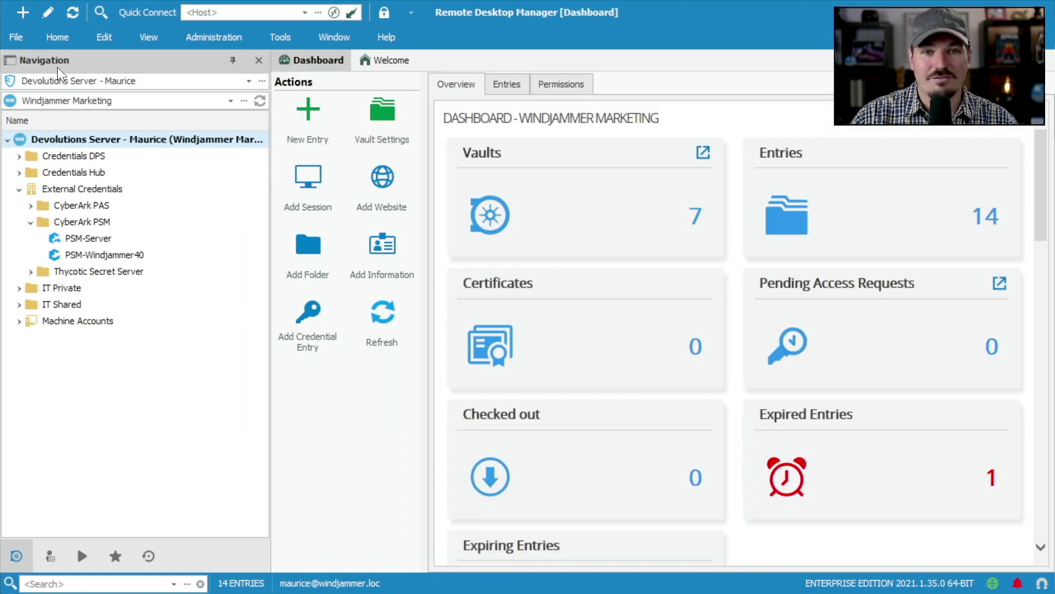
Open the File backstage menu and pick the data source option for going offline.
left_click(15, 38)
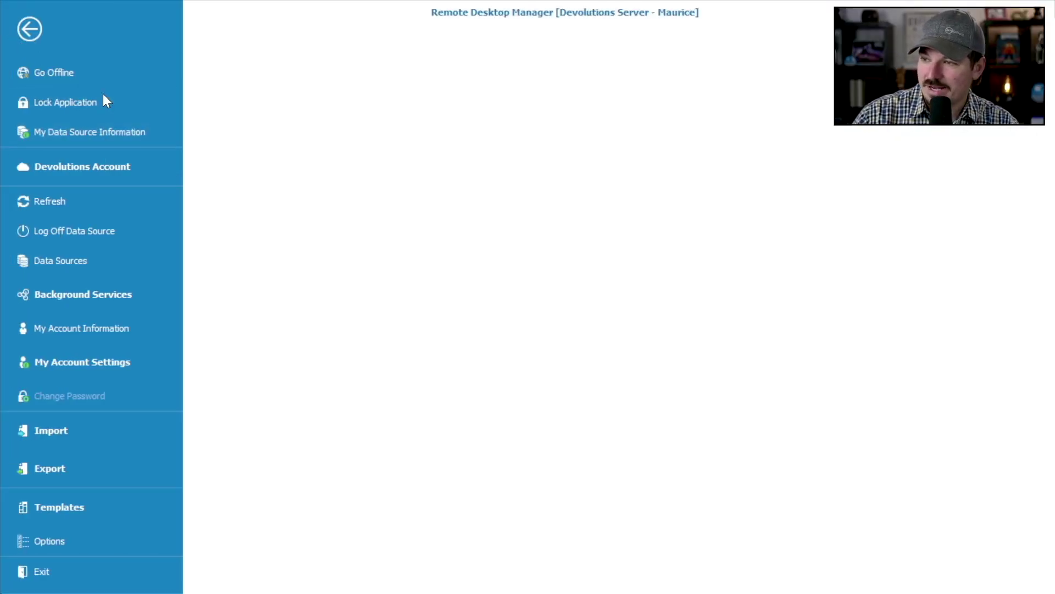
left_click(90, 131)
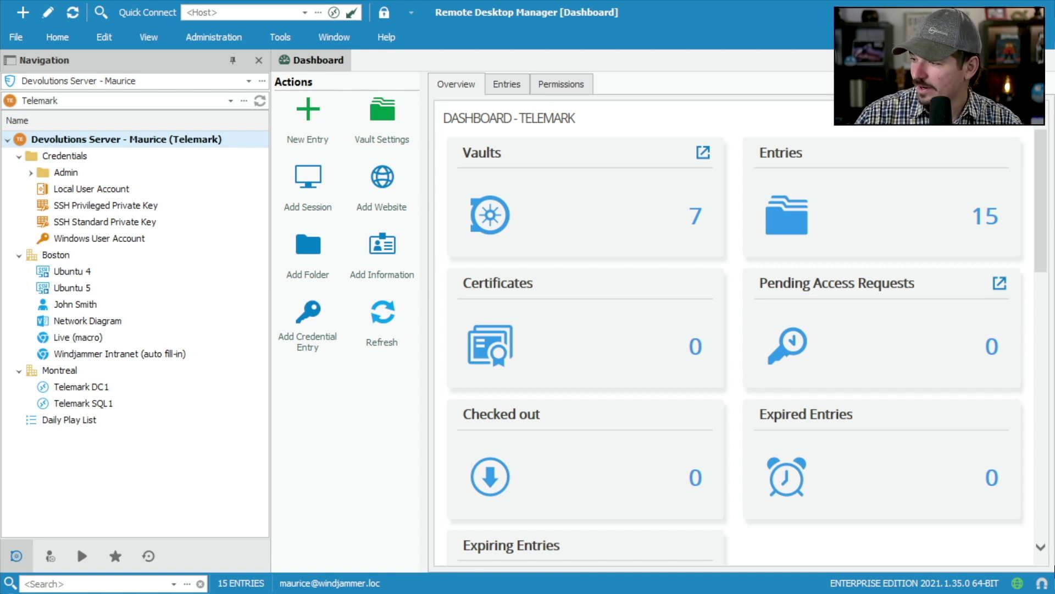
Take the data source offline and open the cached Ubuntu 4 SSH session.
left_click(1018, 583)
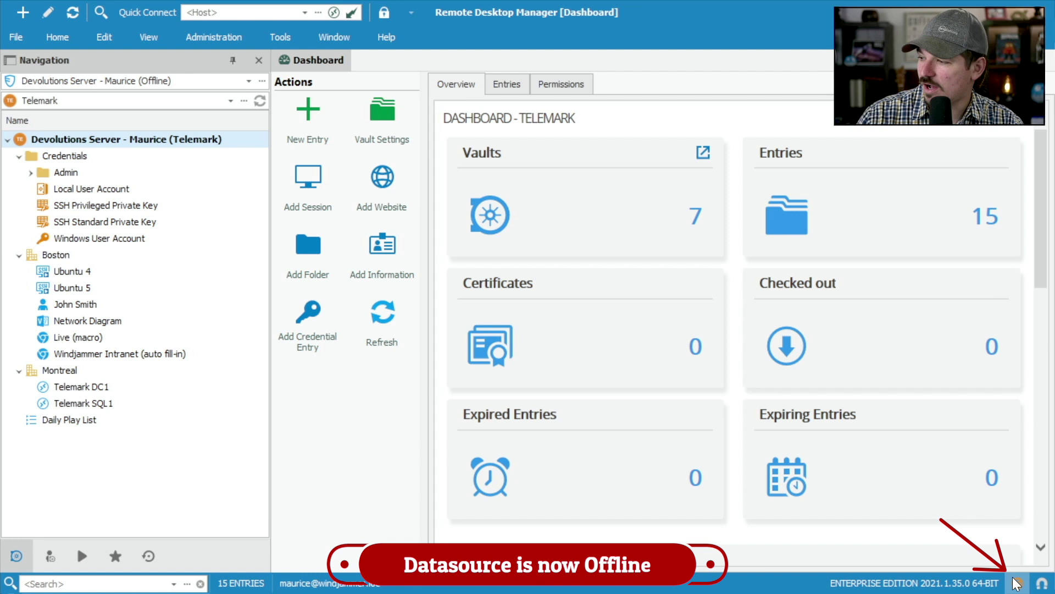
left_click(71, 272)
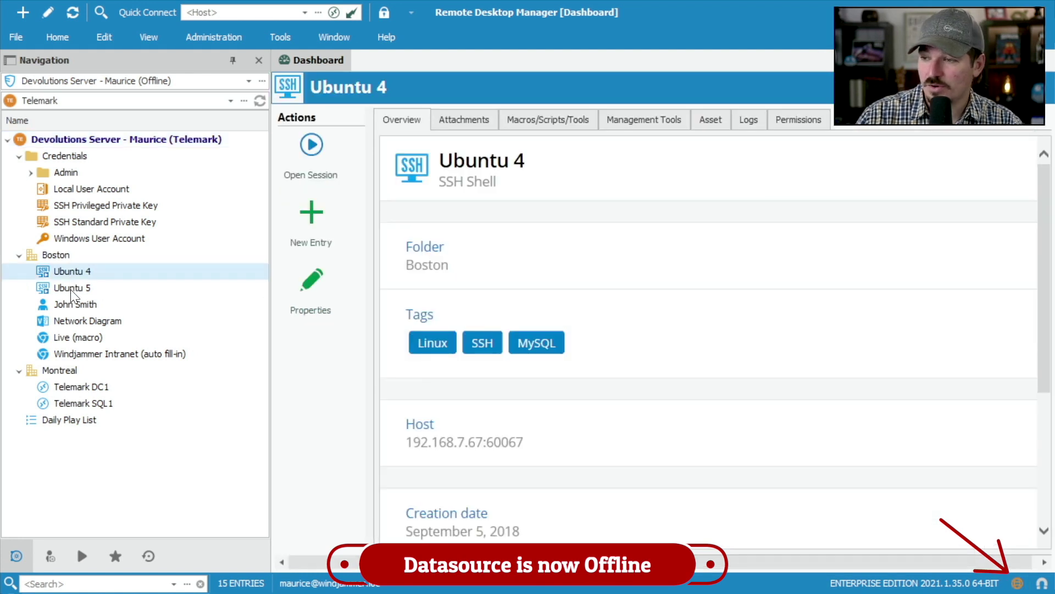
left_click(312, 149)
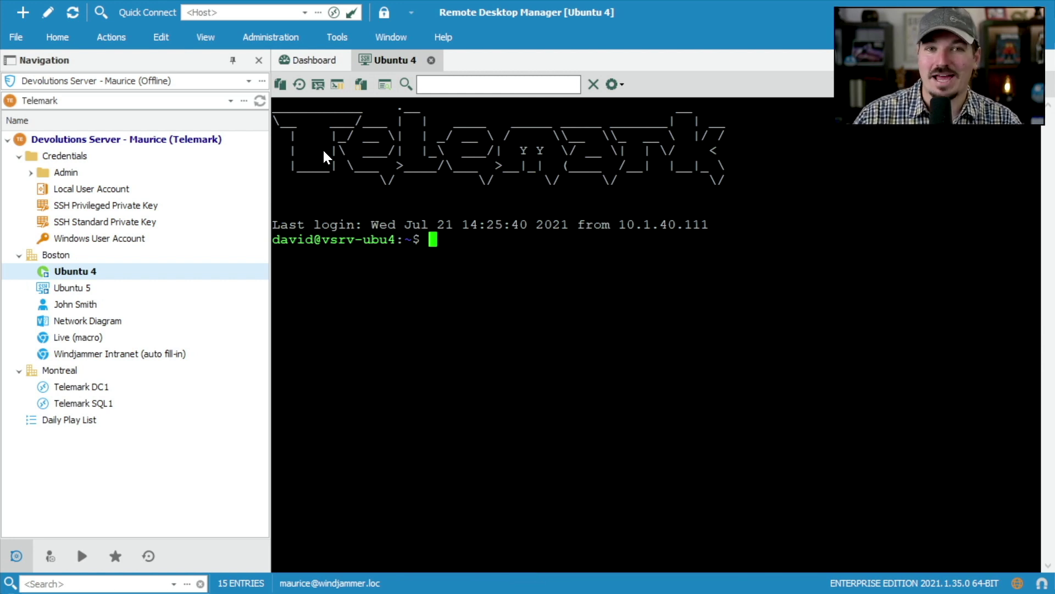
Close the Ubuntu 4 session and show the Windjammer folder in My User Vault.
left_click(432, 61)
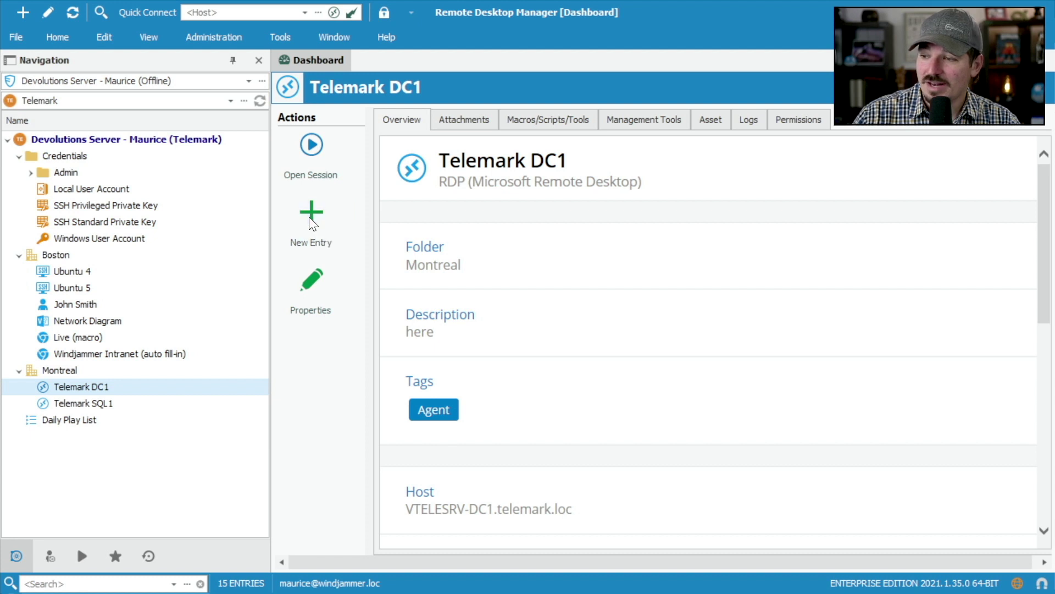
left_click(307, 214)
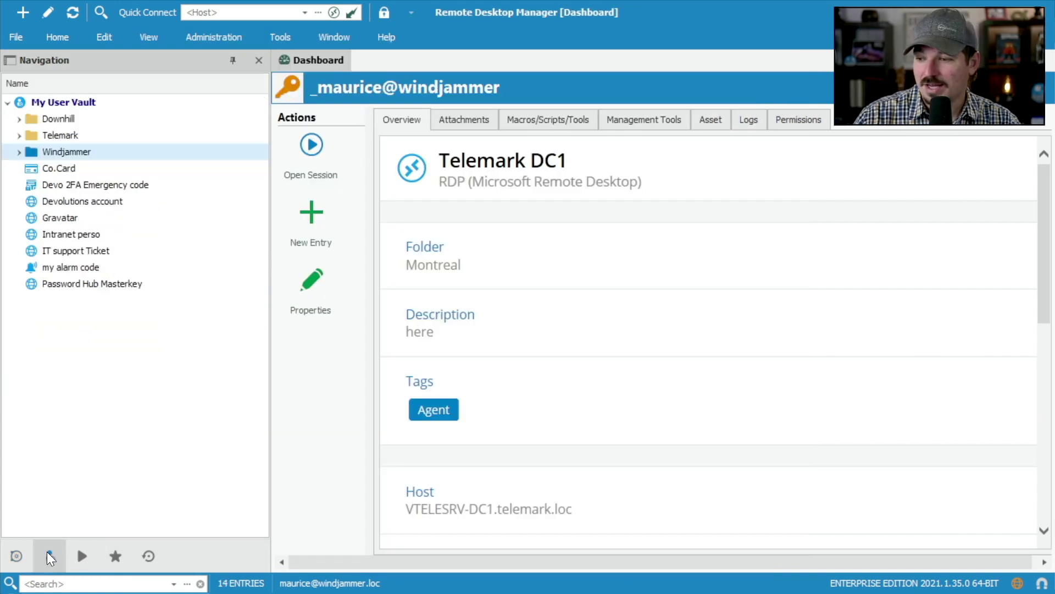
left_click(148, 149)
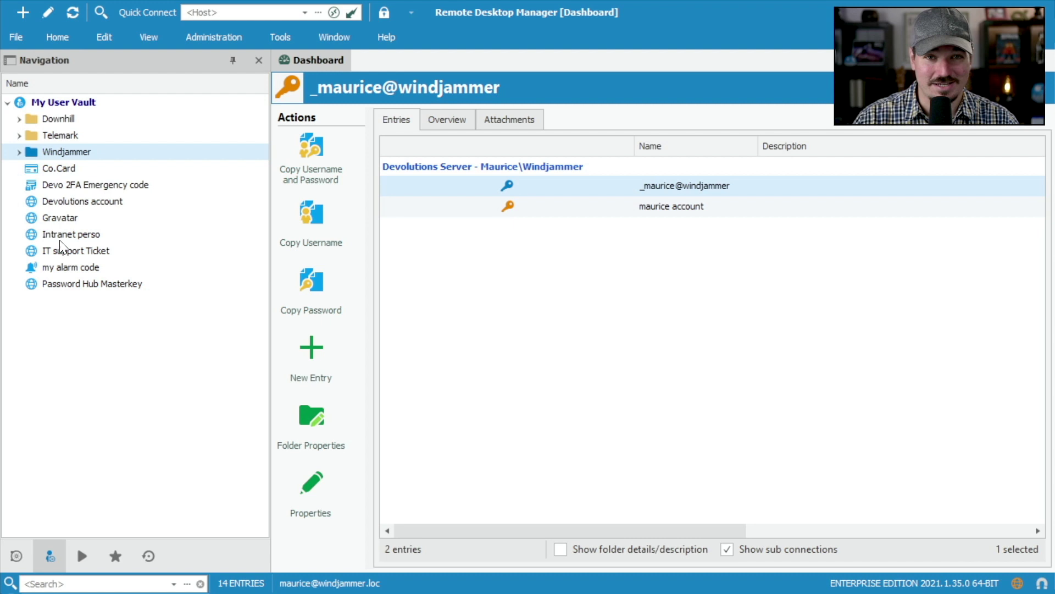
Try switching to the Windjammer Default vault and acknowledge it is not available offline.
left_click(17, 555)
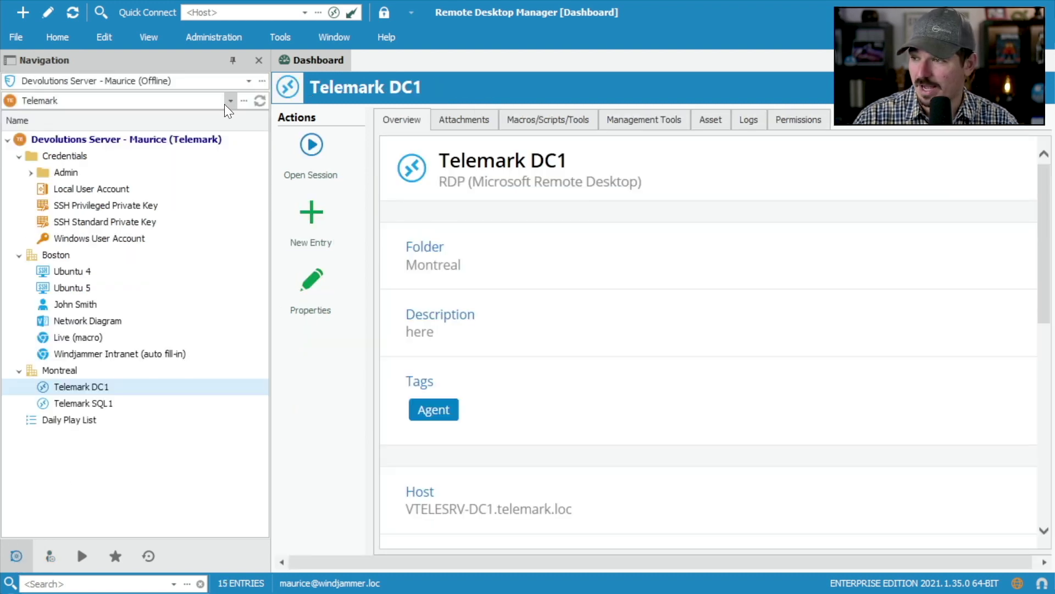
left_click(231, 101)
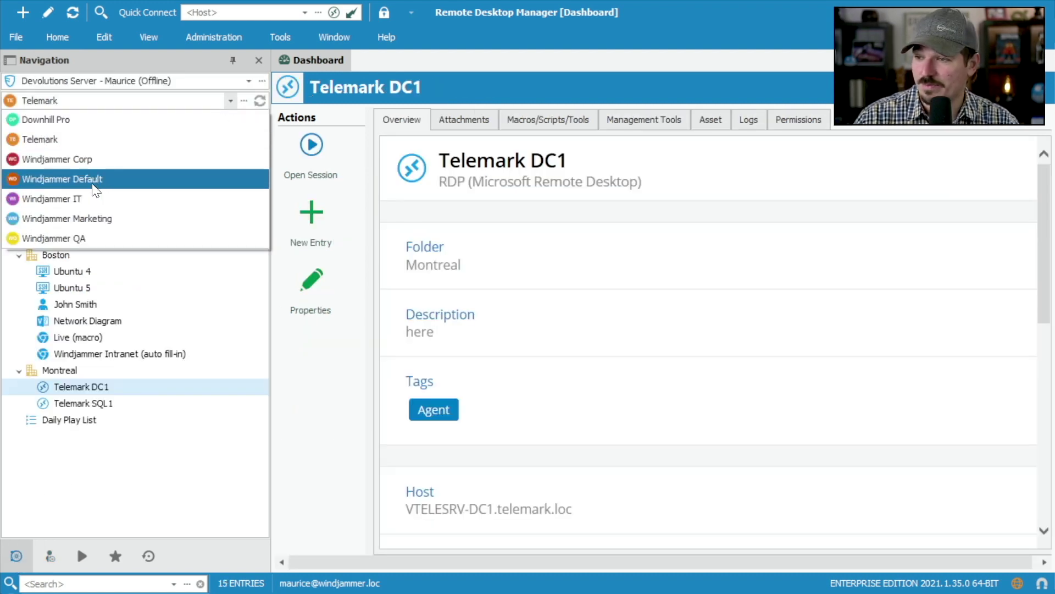
left_click(189, 179)
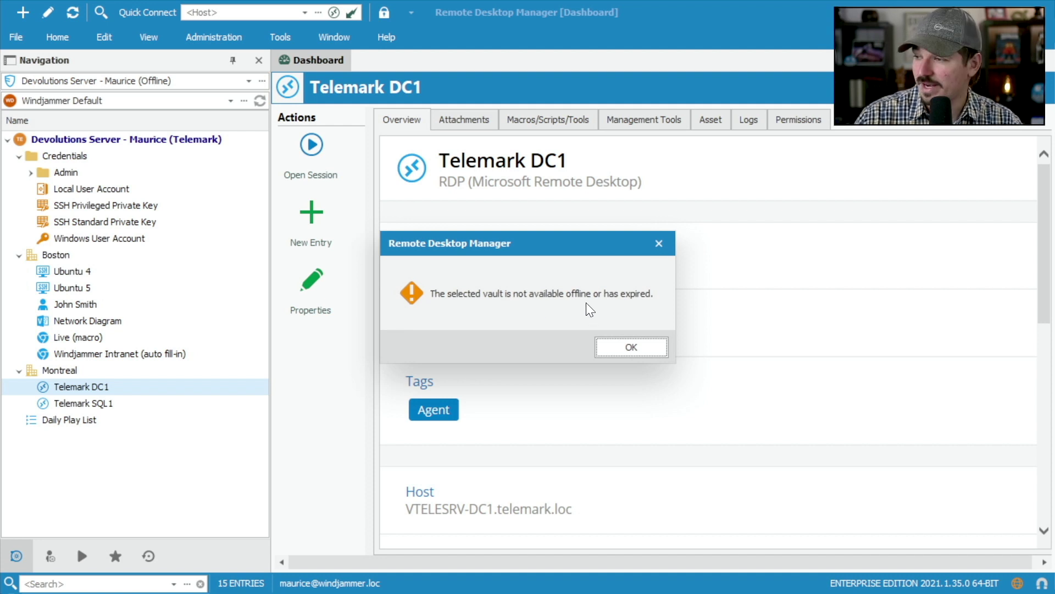
left_click(632, 349)
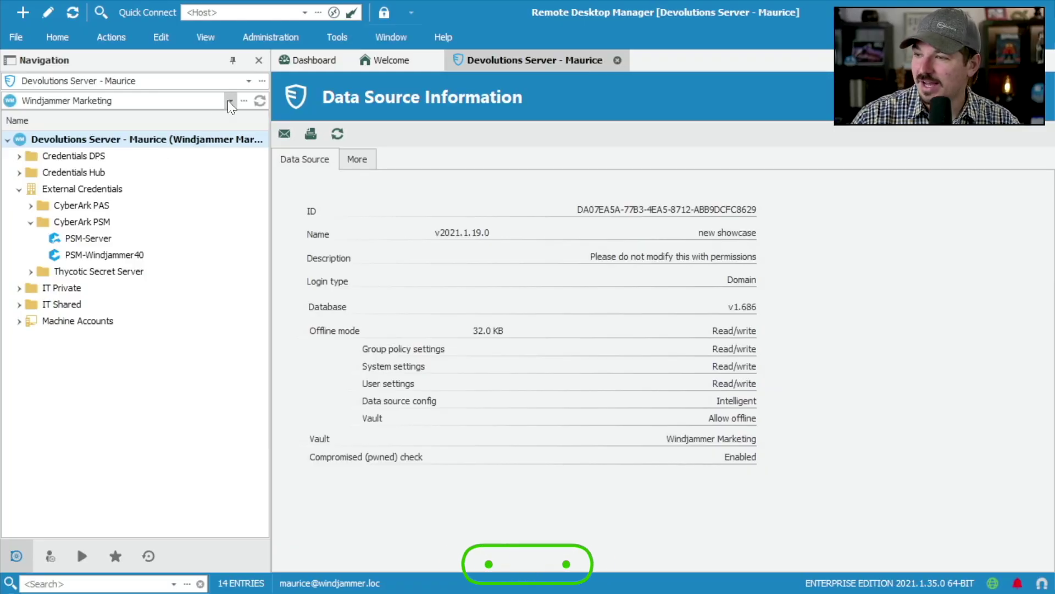
Switch to the Telemark vault and open the Ubuntu 4 SSH session.
left_click(230, 103)
left_click(94, 135)
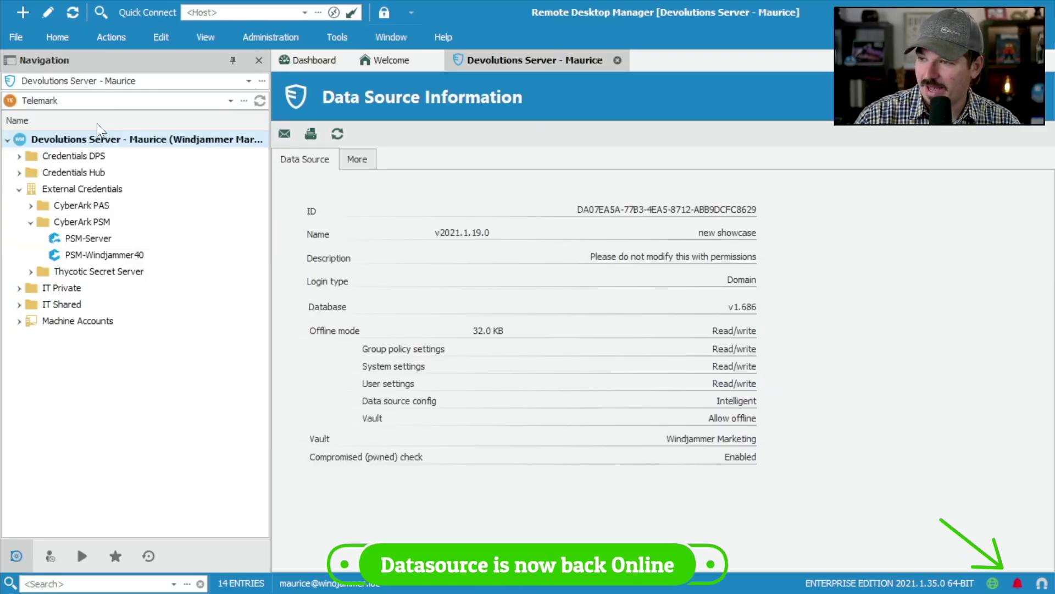
left_click(229, 186)
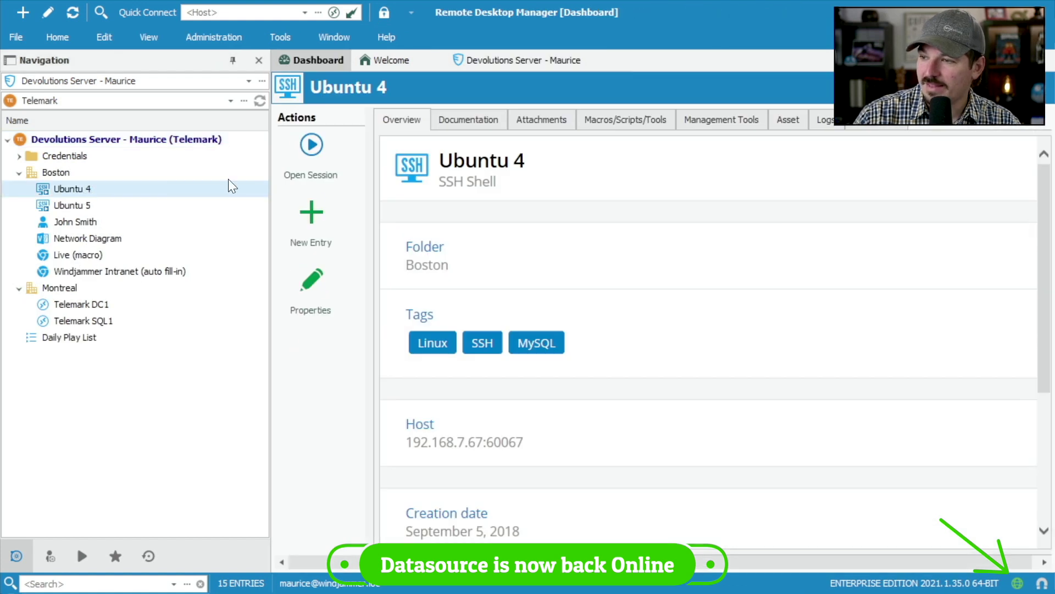
left_click(307, 162)
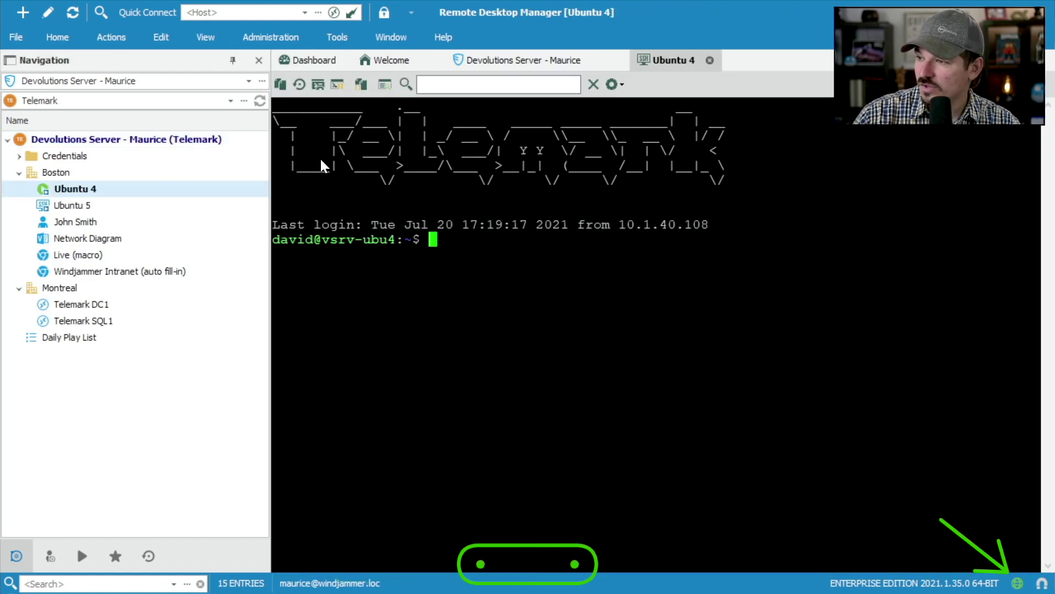
Connect to the Telemark DC1 remote desktop and switch between the two session tabs.
left_click(79, 305)
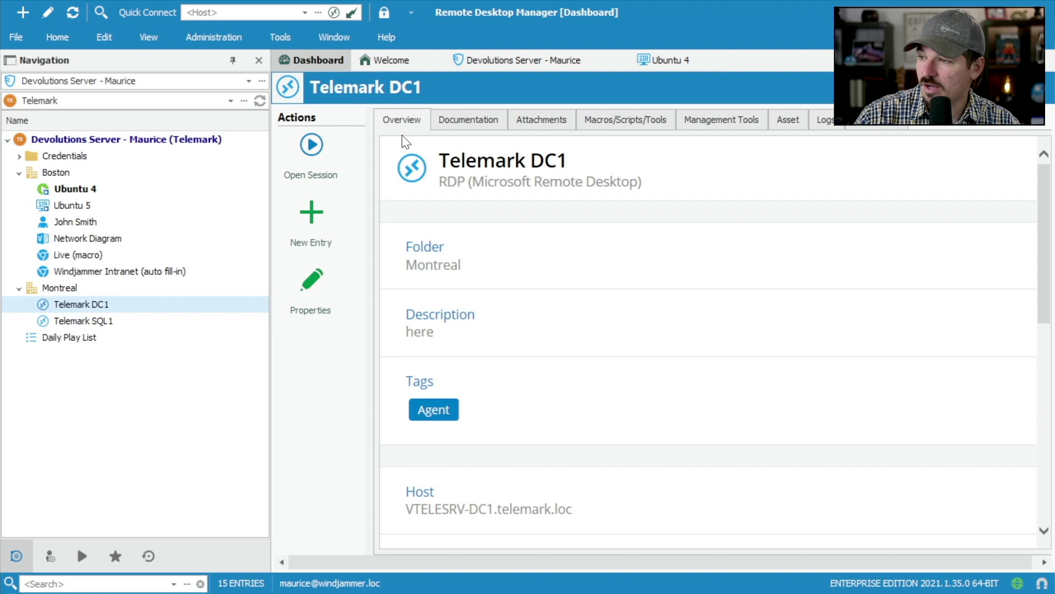
left_click(311, 151)
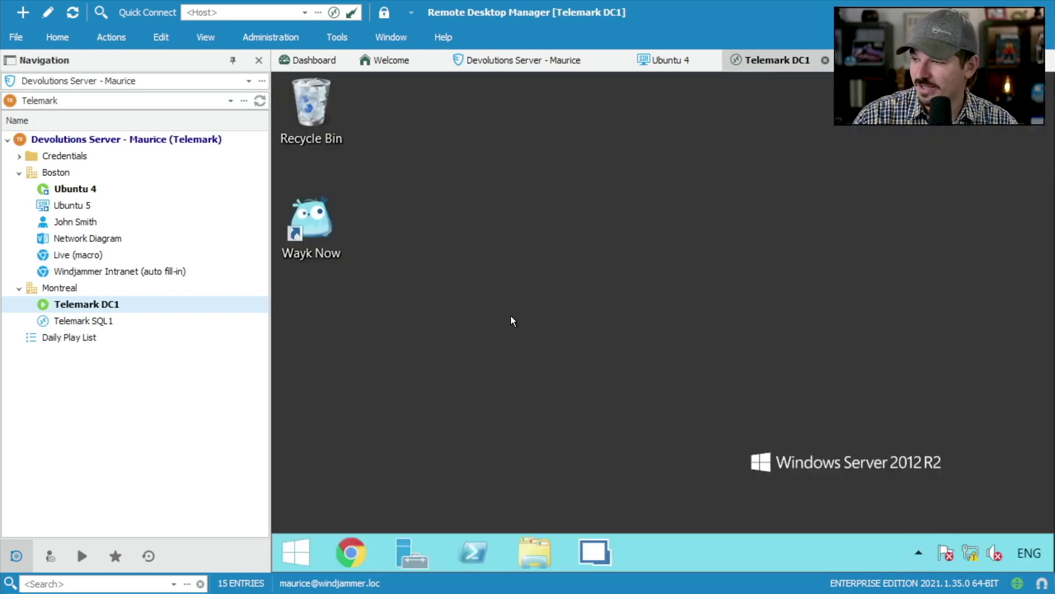
left_click(669, 61)
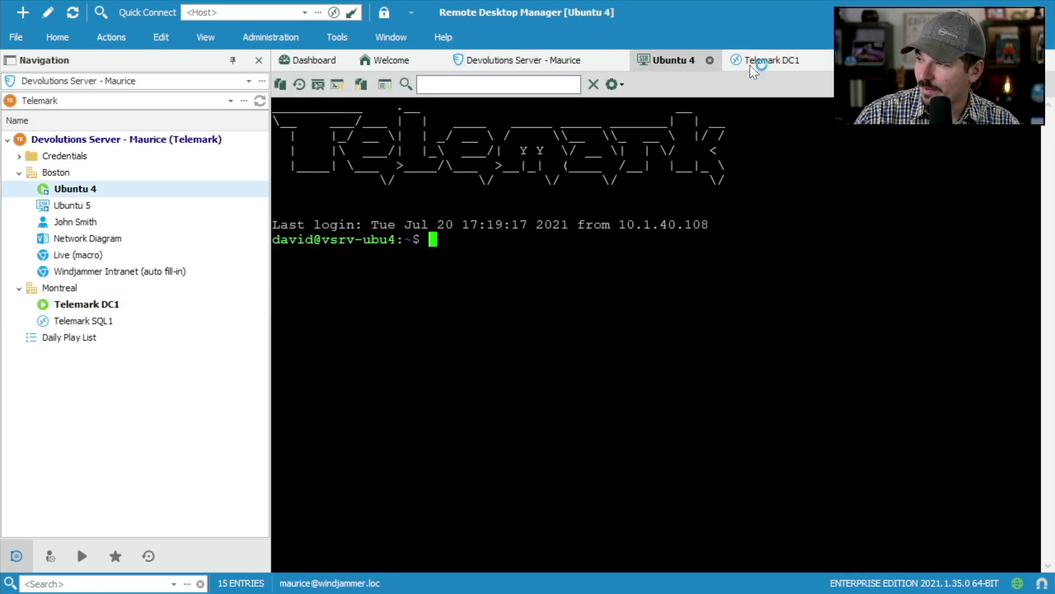
left_click(758, 62)
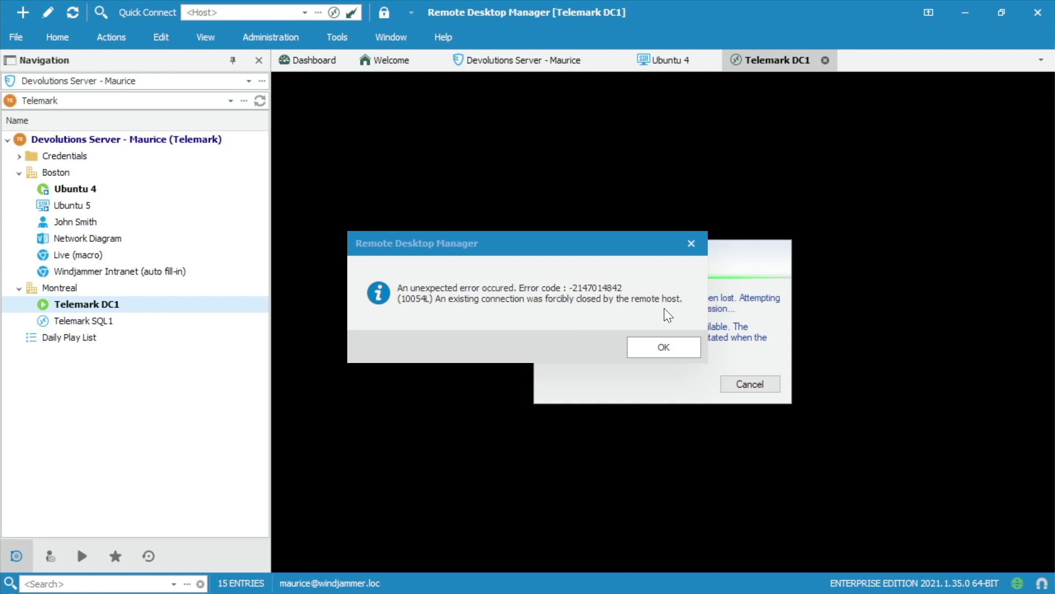
After the connection error, go offline, cancel the Telemark DC1 reconnect, and close Data Source Information.
left_click(661, 347)
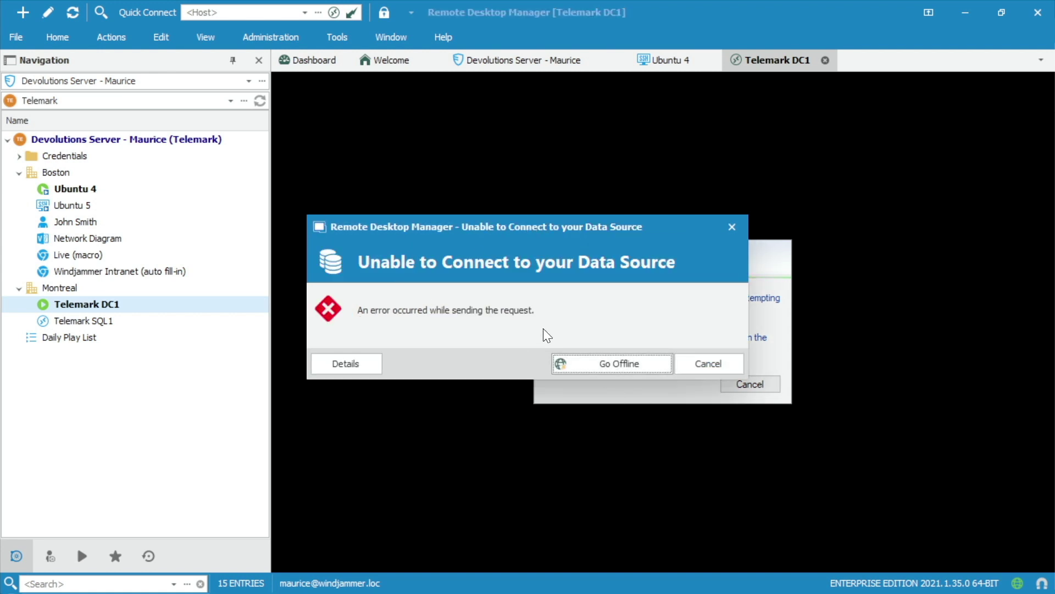
left_click(602, 366)
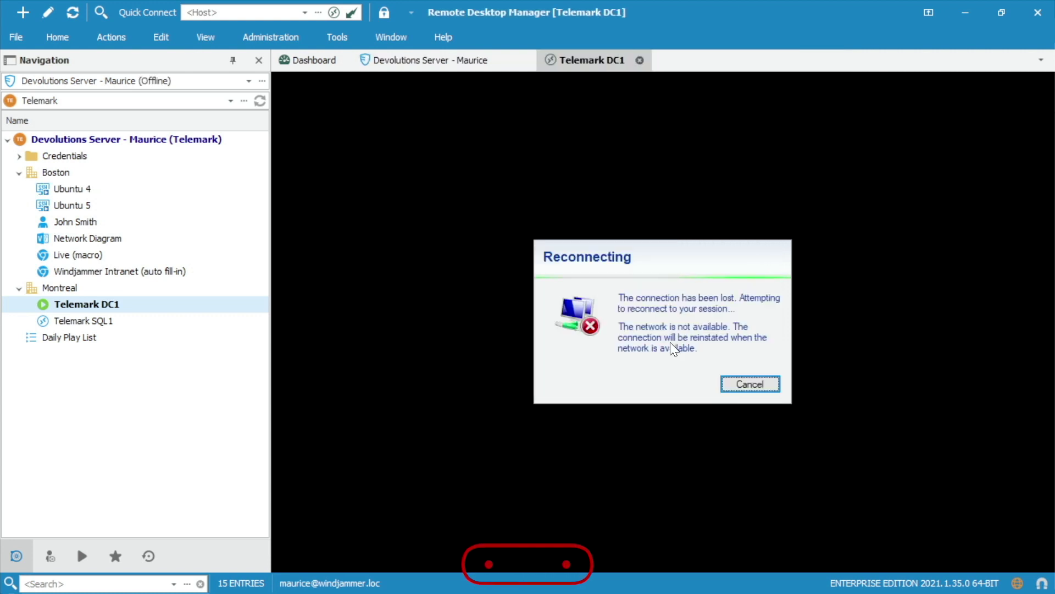
left_click(750, 384)
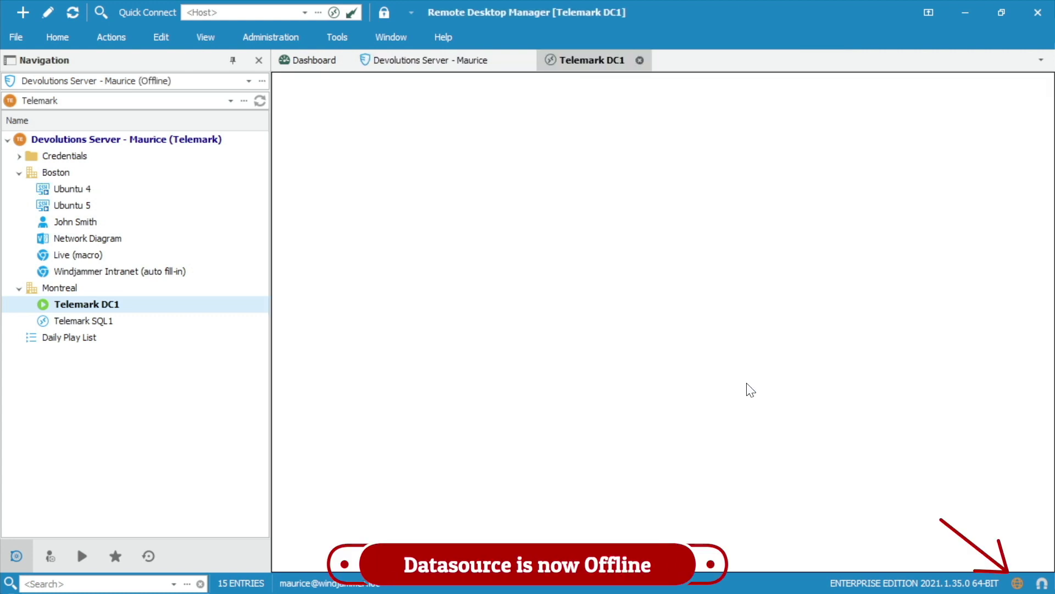
left_click(525, 61)
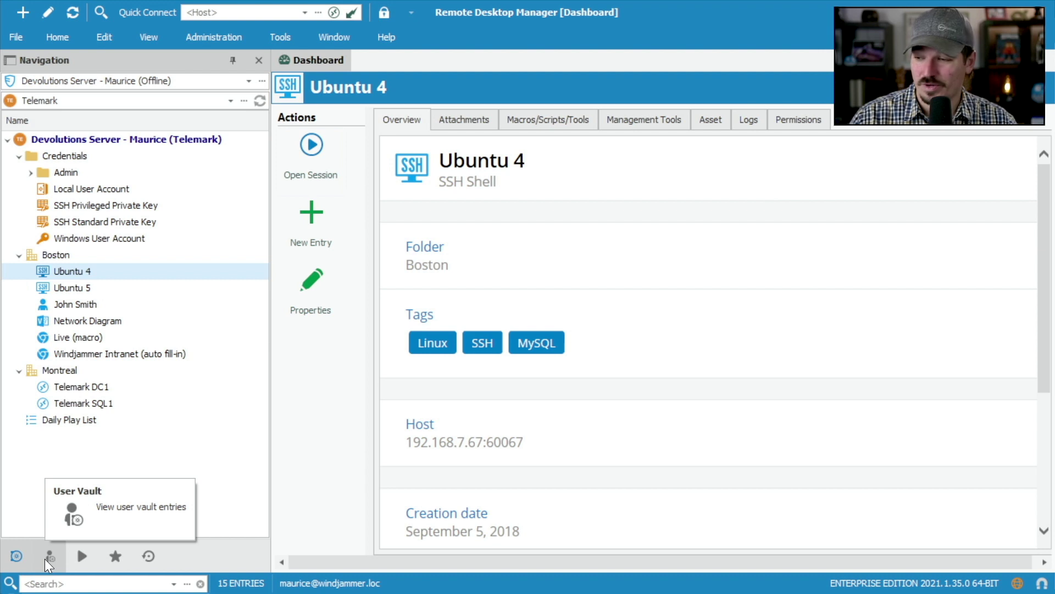
Check My User Vault offline, then attempt an Ubuntu 4 SSH session and dismiss the socket error.
left_click(46, 559)
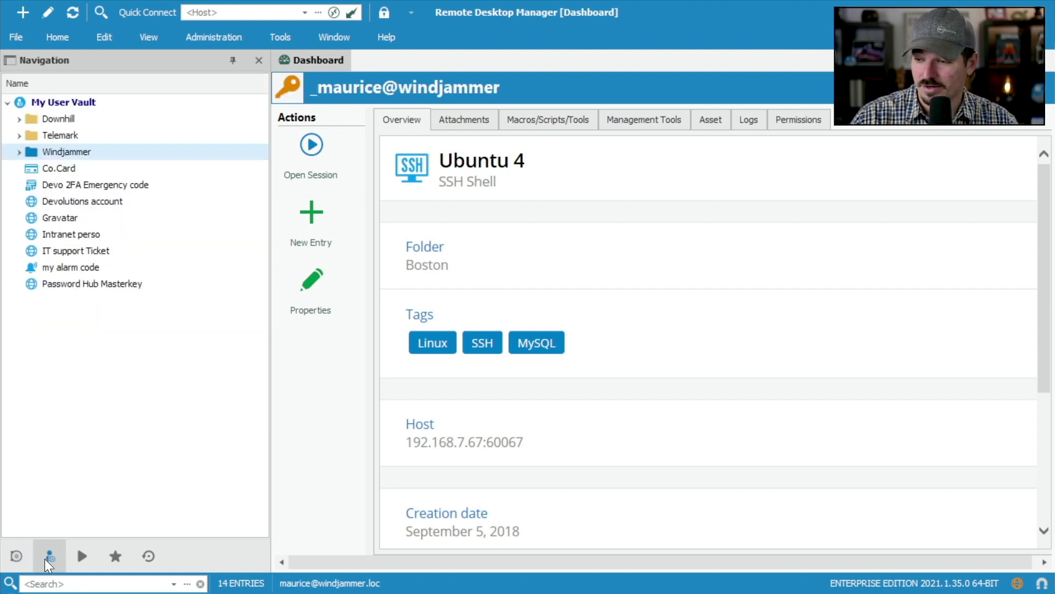
left_click(17, 556)
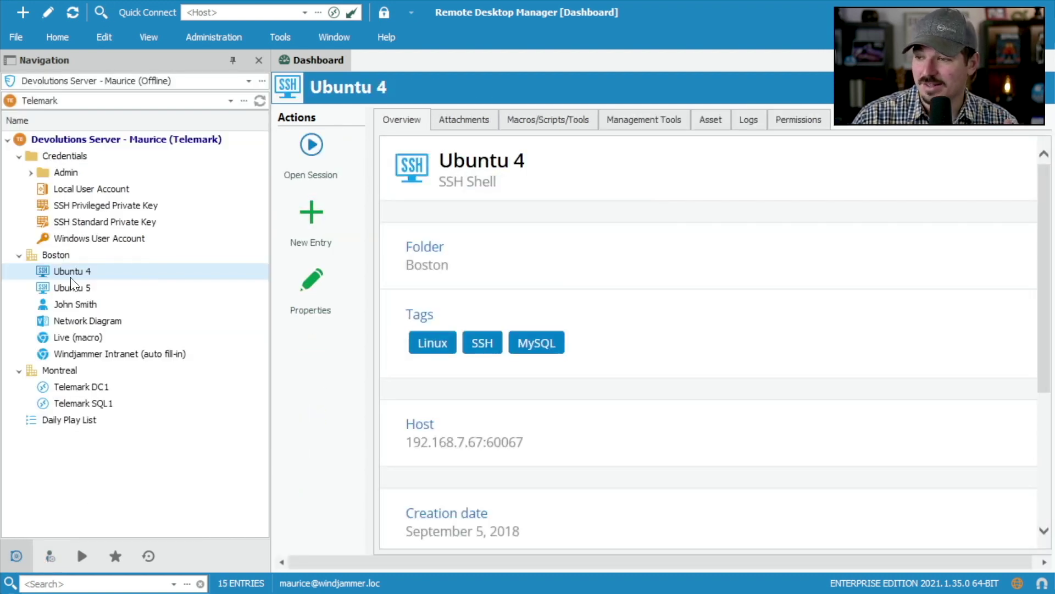
left_click(323, 159)
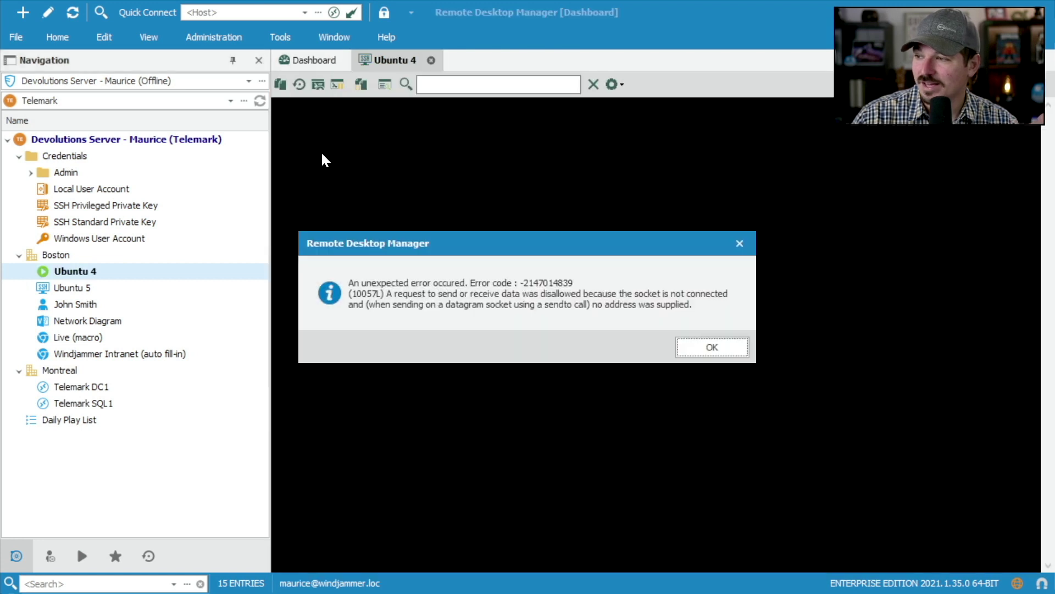
left_click(706, 347)
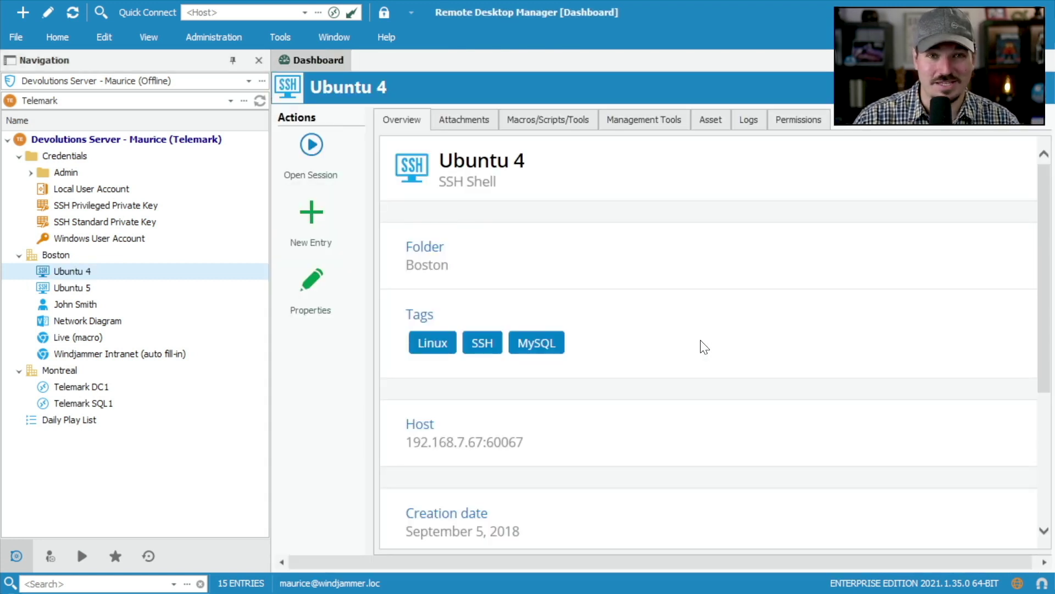